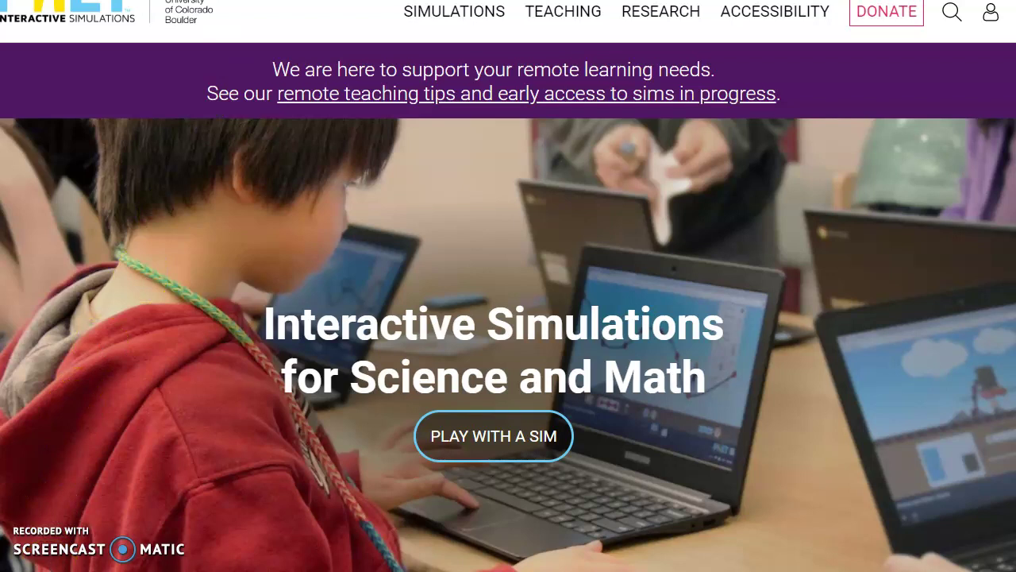
Find Bending Light in the HTML5 simulations list and open its page
mouse_move(466, 45)
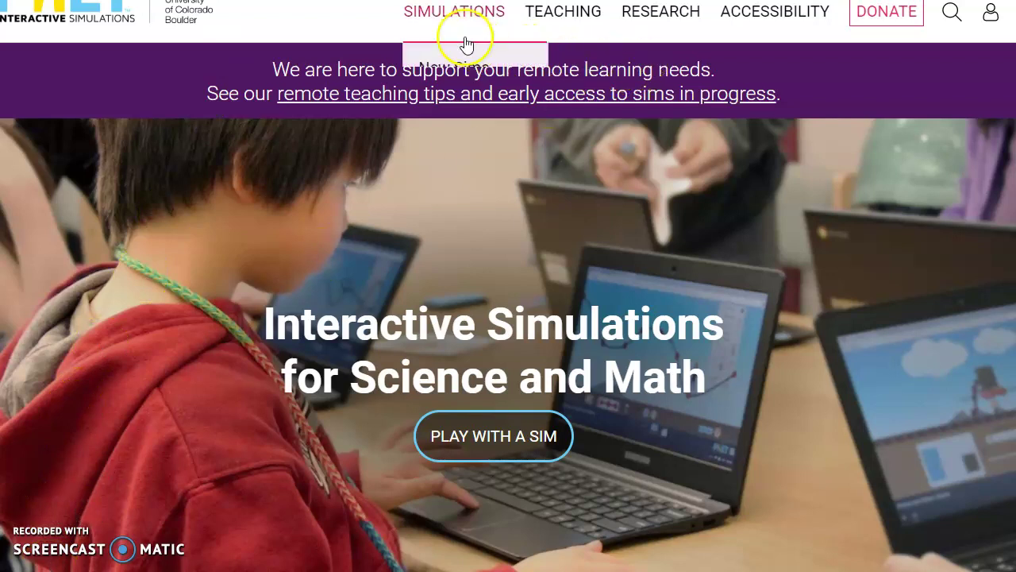
click(449, 103)
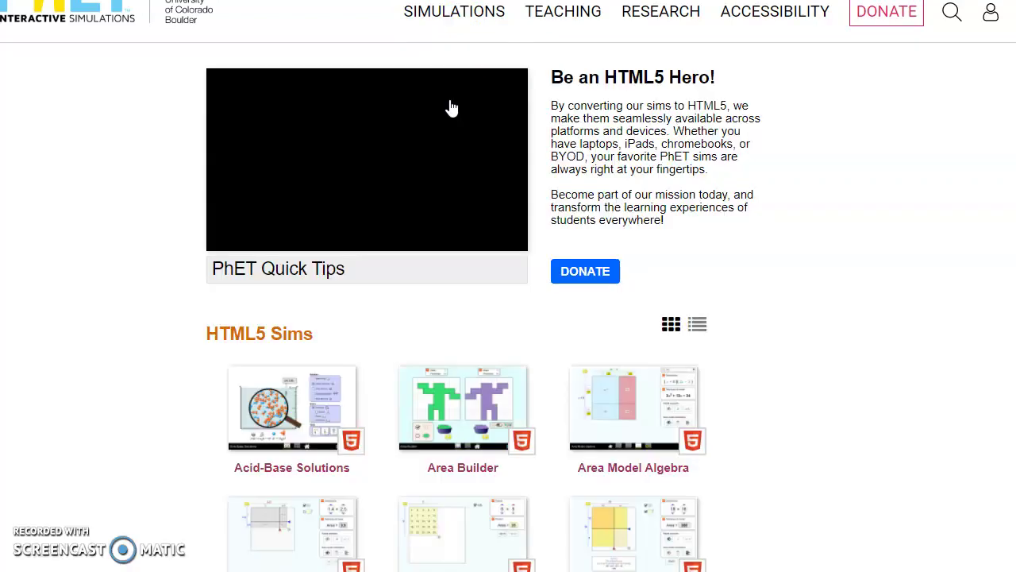
scroll(842, 350, down, 1)
scroll(846, 357, down, 7)
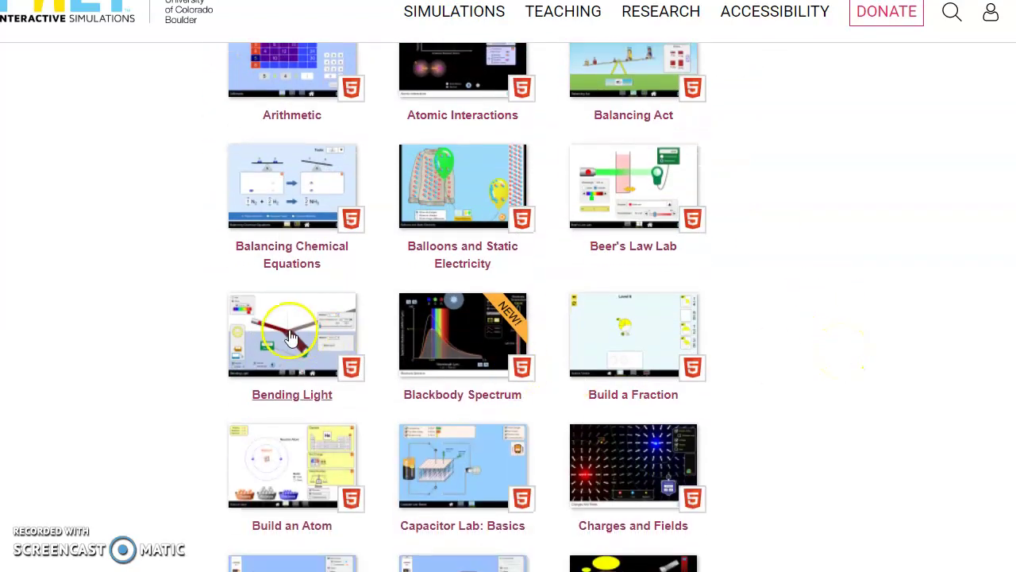
click(288, 337)
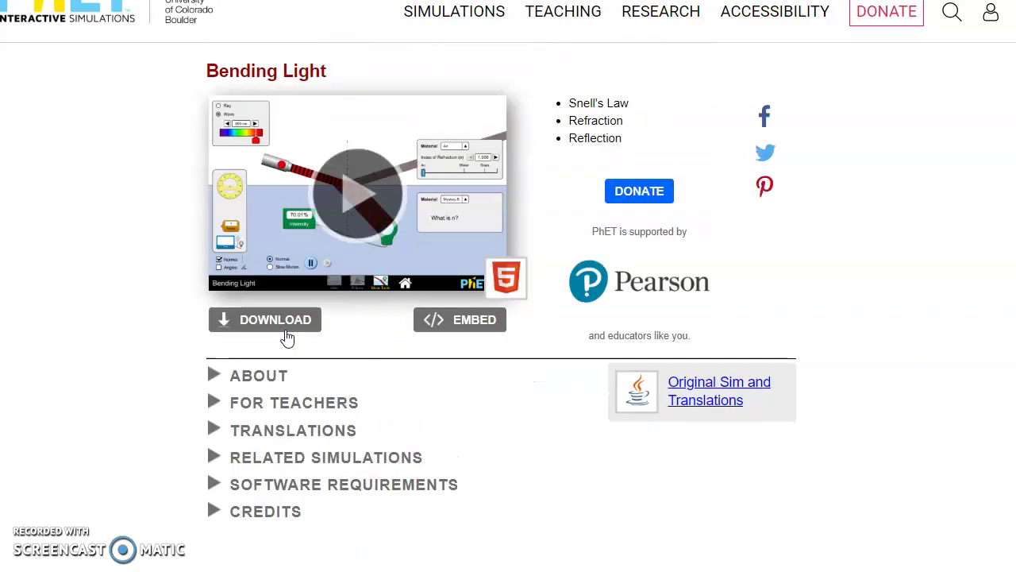
Launch the Bending Light simulation and go to its More Tools screen
click(353, 202)
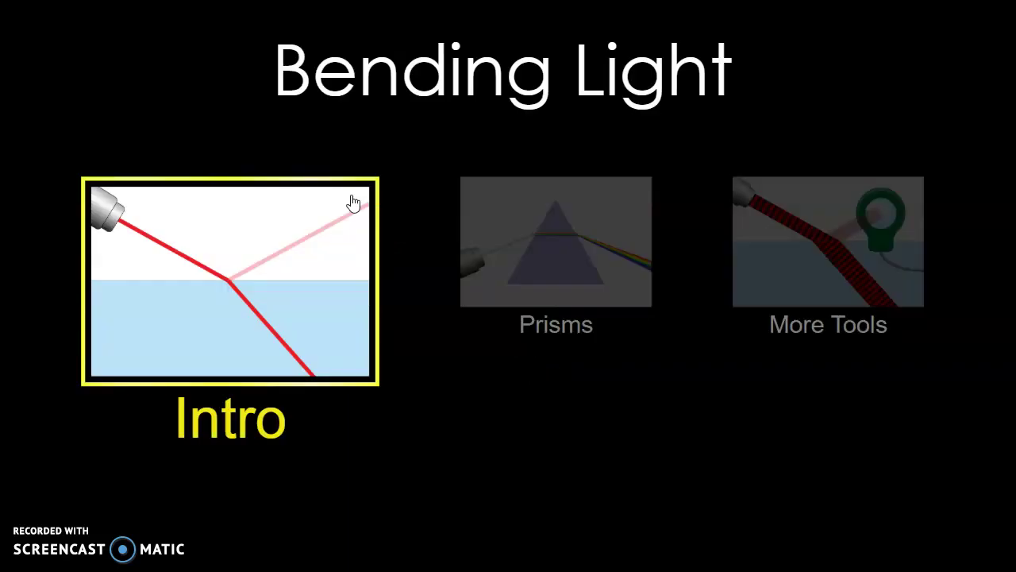
click(841, 233)
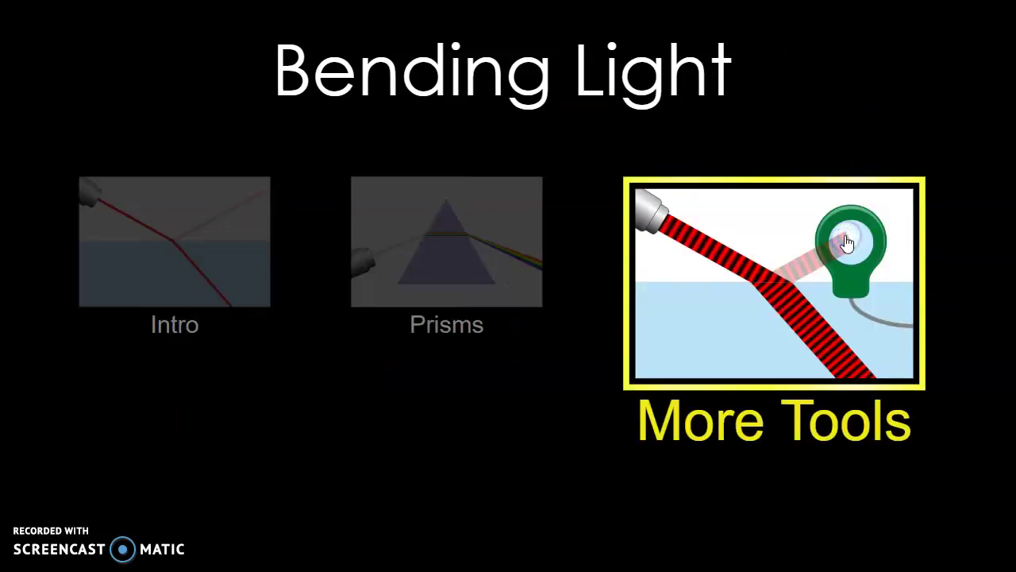
click(847, 243)
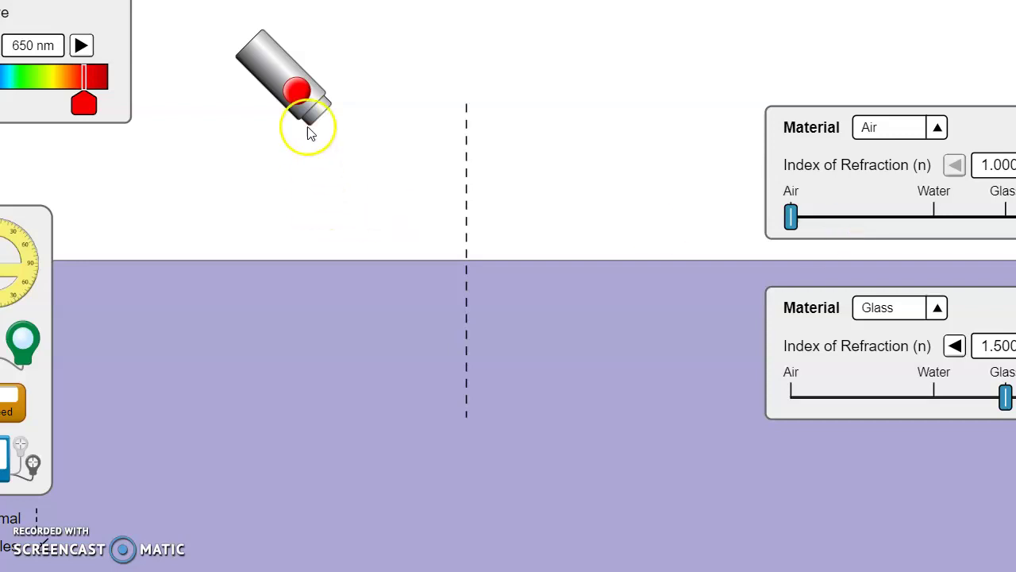
Turn on the 650 nm laser and centre a protractor on the beam's entry point at the normal
click(297, 91)
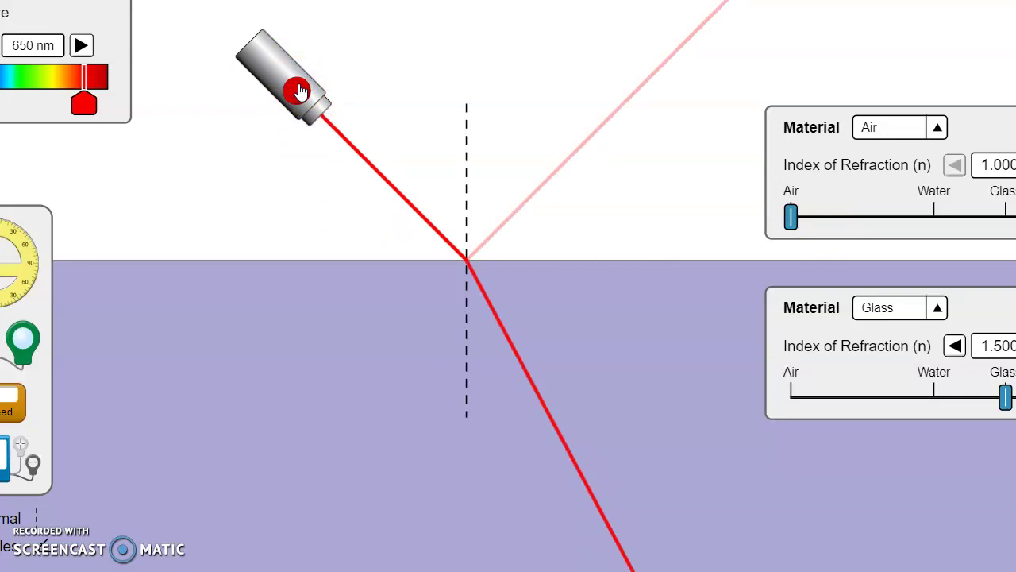
drag(17, 262, 469, 269)
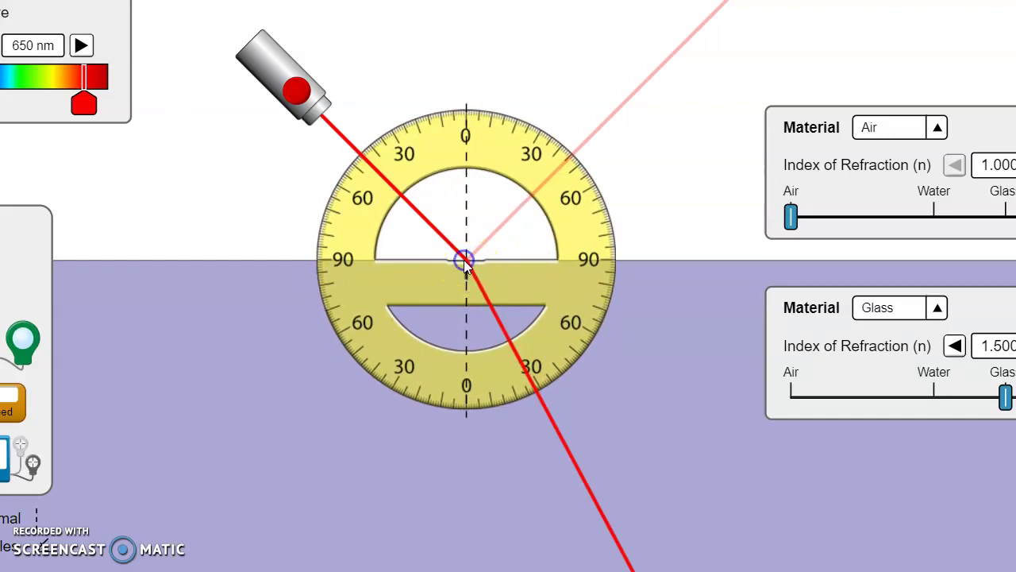
drag(466, 274, 465, 269)
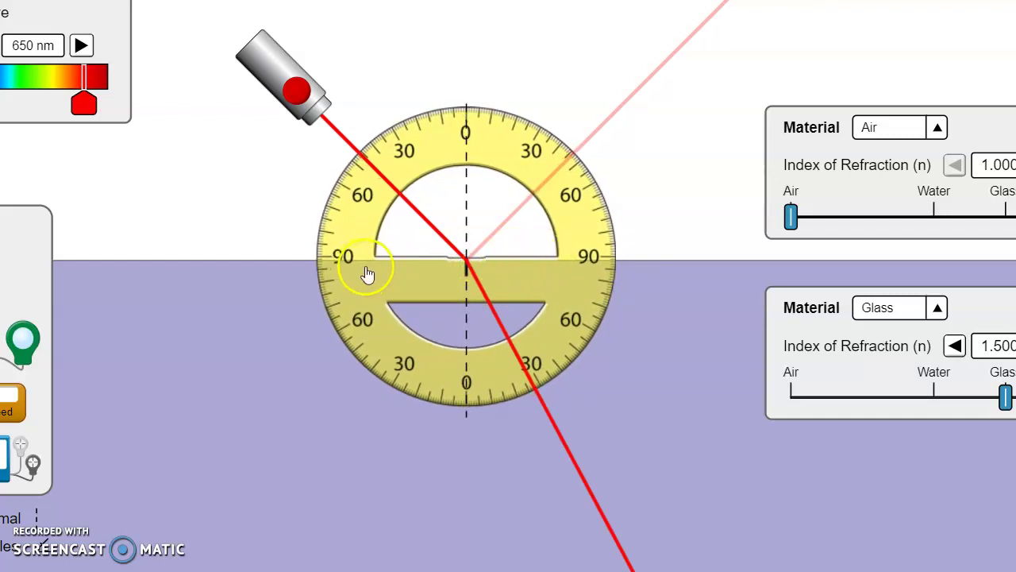
drag(468, 269, 467, 271)
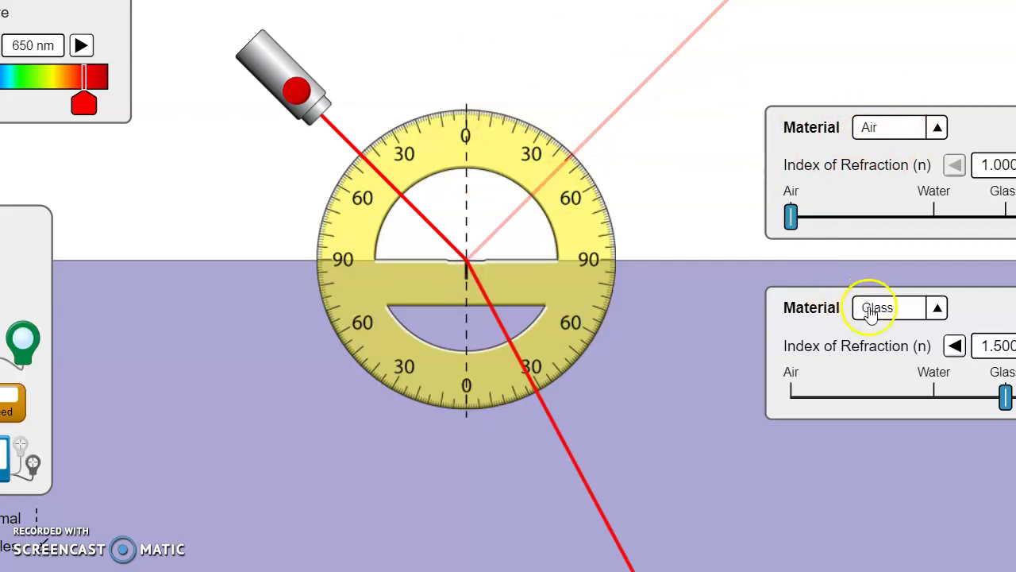
Change the lower medium to Water (n 1.333) and drag the speed probe into the scene
click(937, 306)
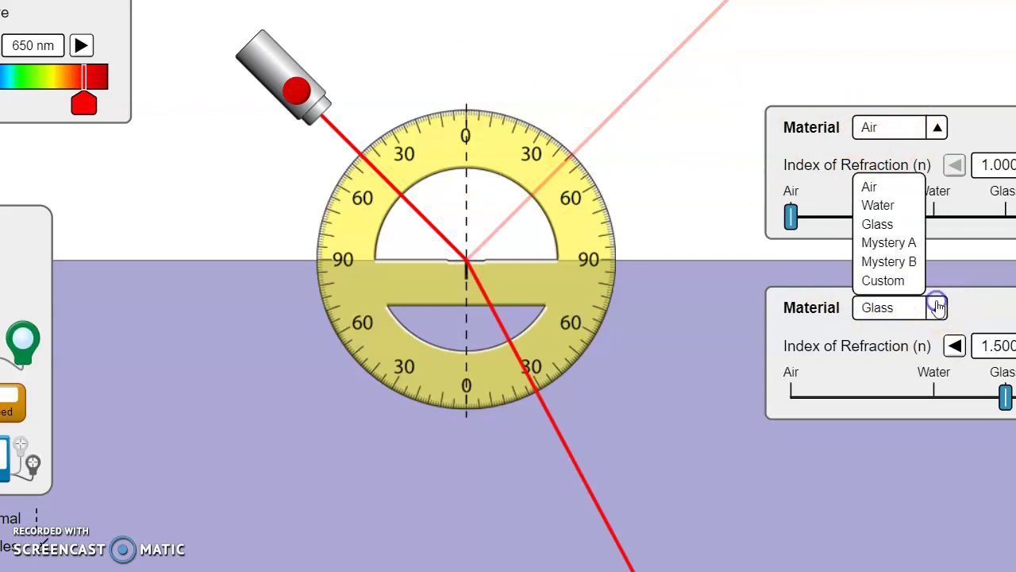
click(871, 204)
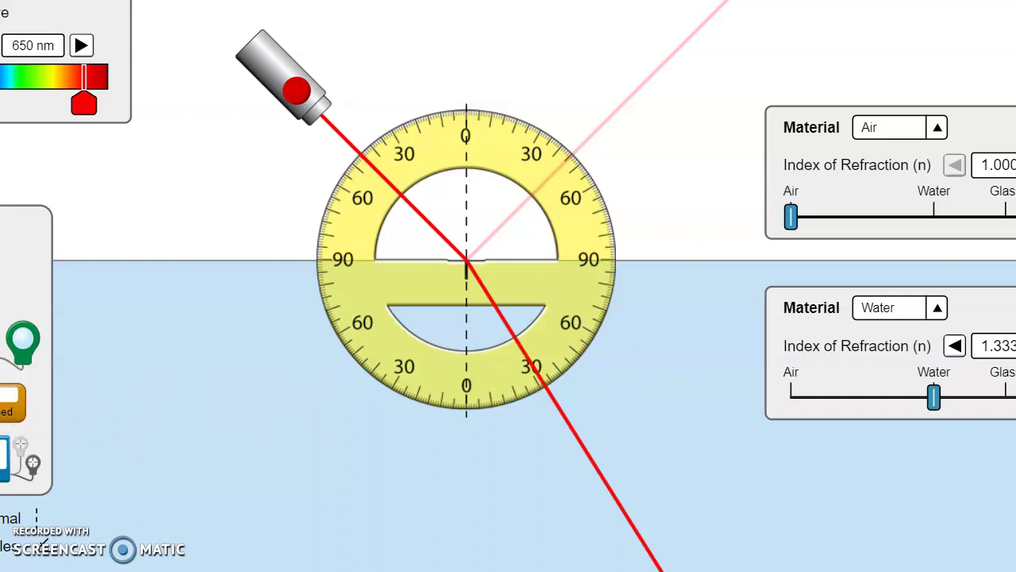
drag(13, 401, 90, 422)
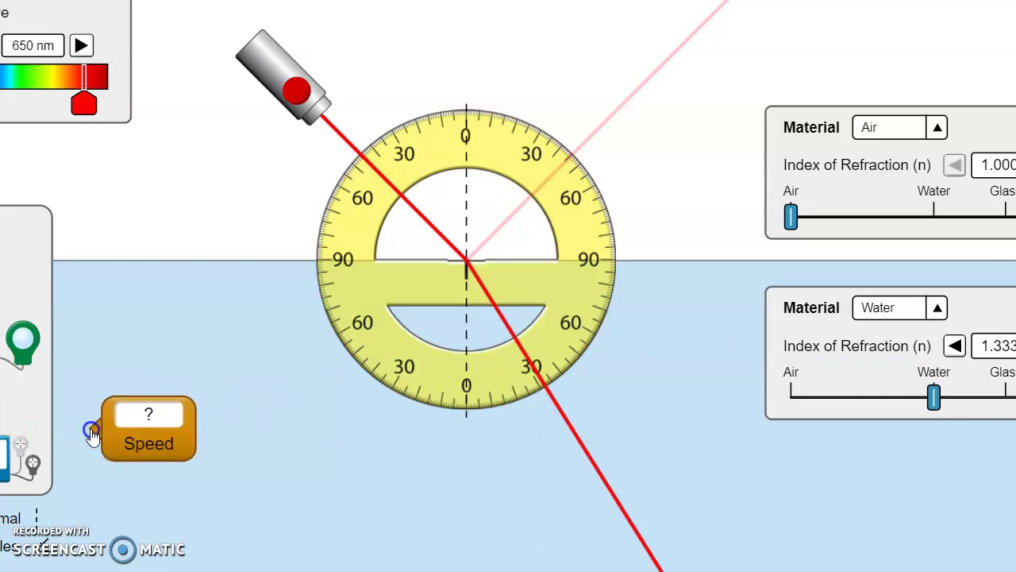
Park the speed probe at the top, show angle labels, and tilt the laser to 10.5° incidence
right_click(143, 329)
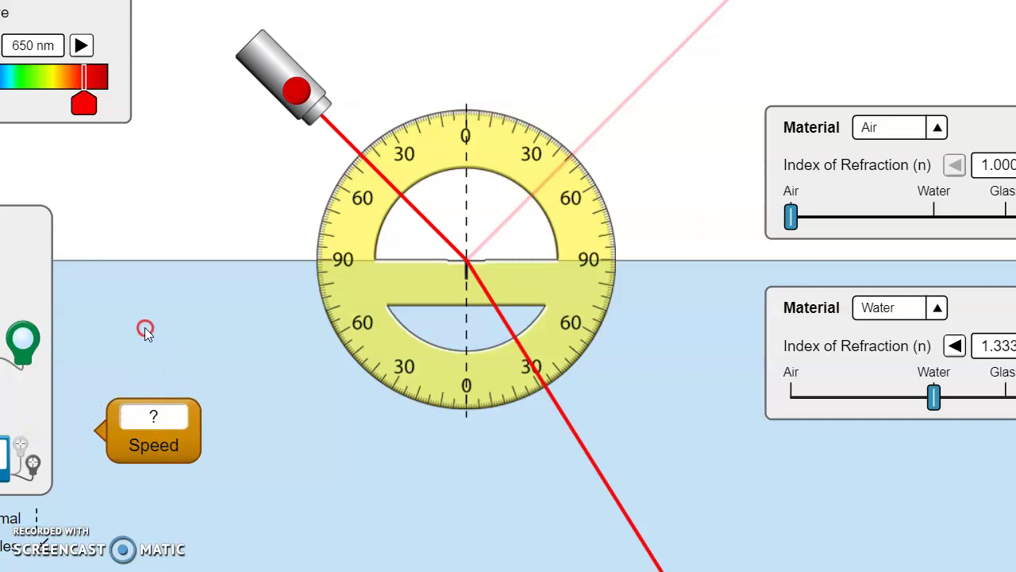
click(122, 419)
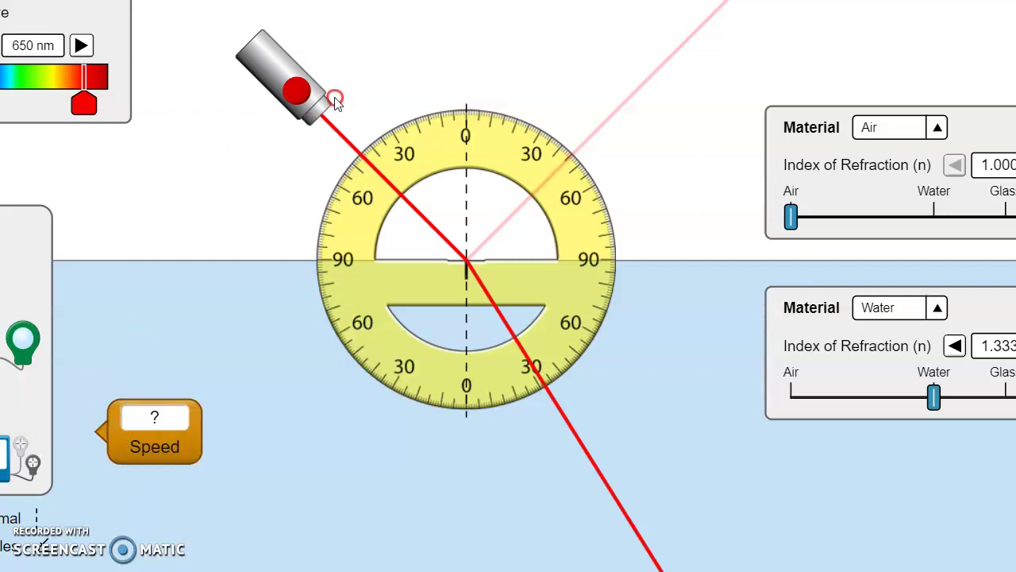
right_click(180, 282)
right_click(135, 428)
click(127, 421)
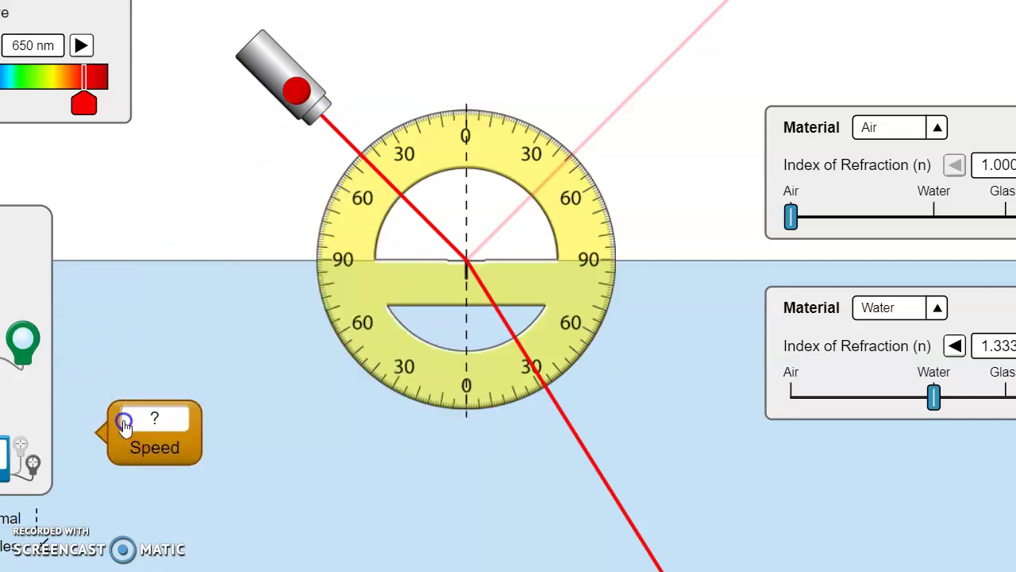
drag(126, 427, 431, 0)
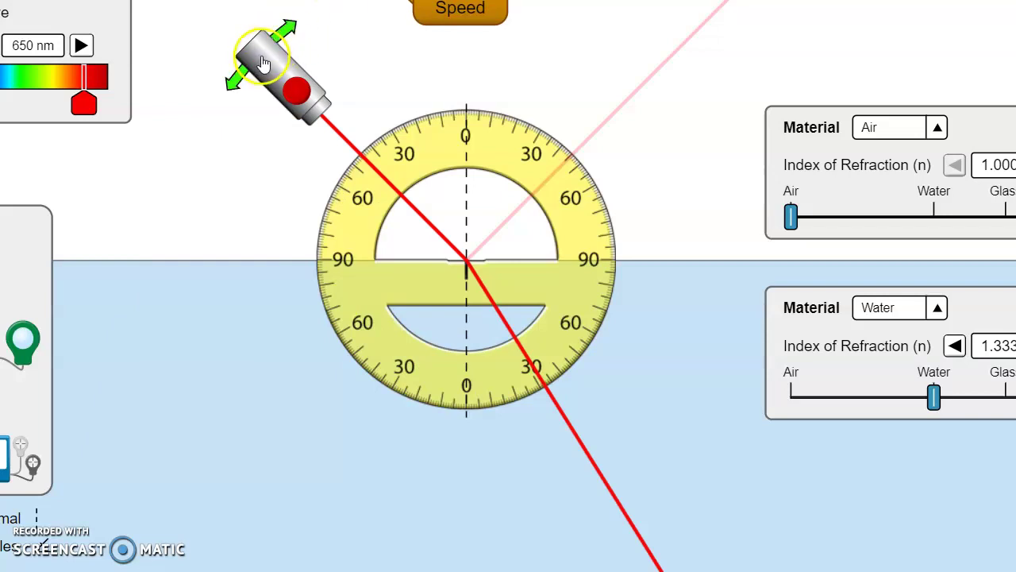
drag(236, 101, 254, 87)
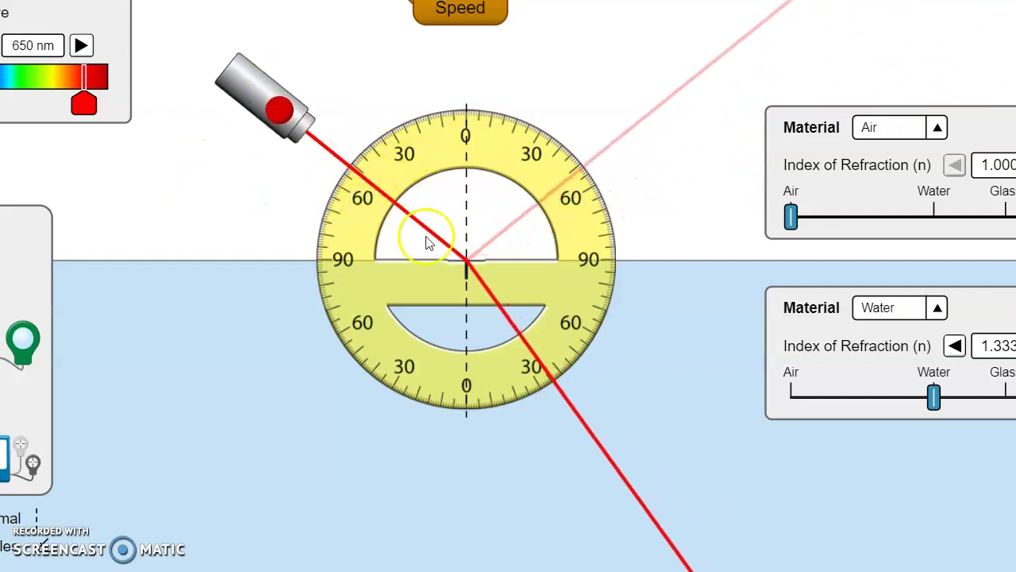
drag(243, 85, 420, 0)
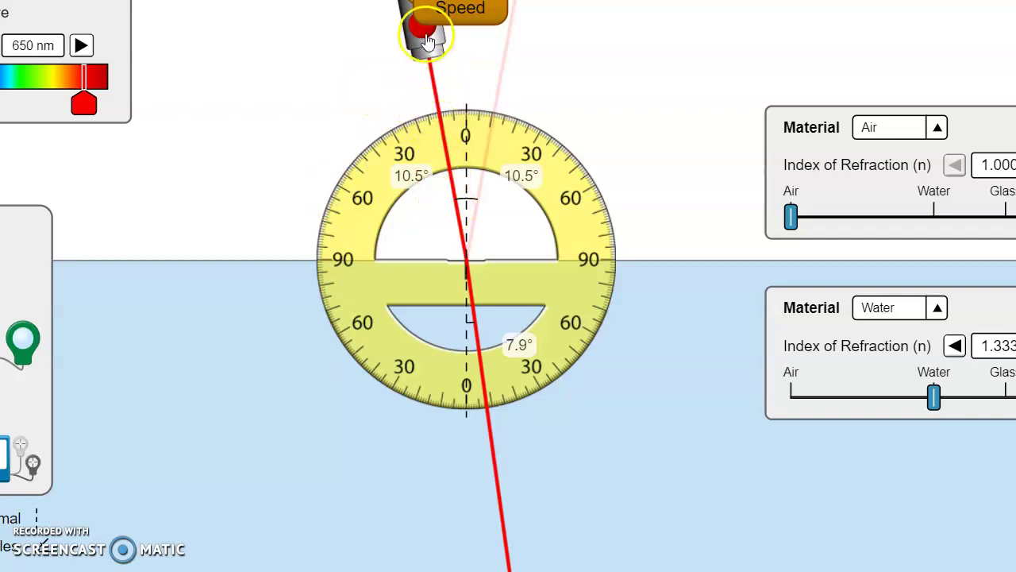
Nudge the laser angle with arrow keys to exactly 10.0° incidence, 7.5° refracted
key(Left)
key(Right)
key(Right)
key(Right)
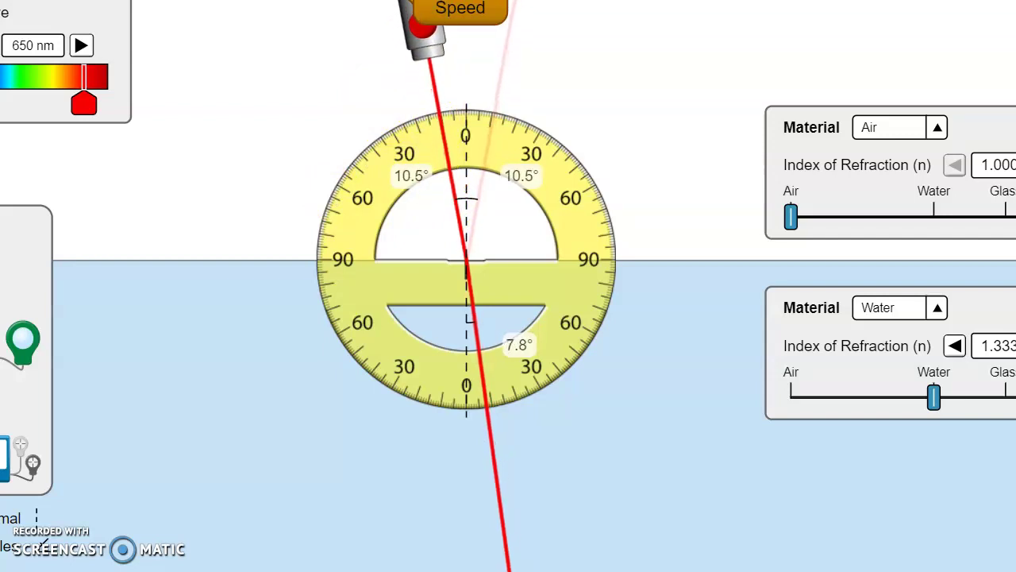
key(Right)
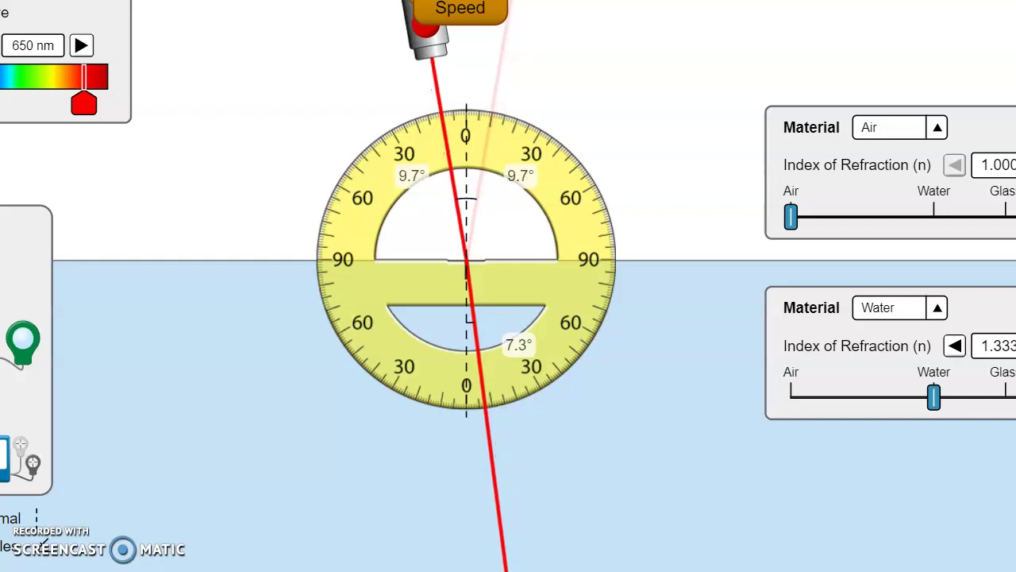
key(Left)
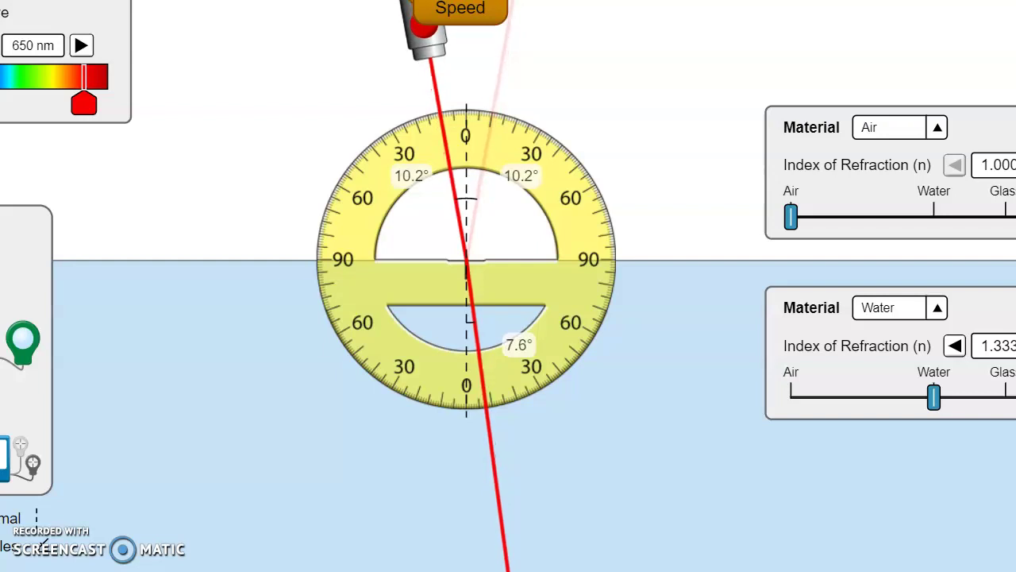
key(Right)
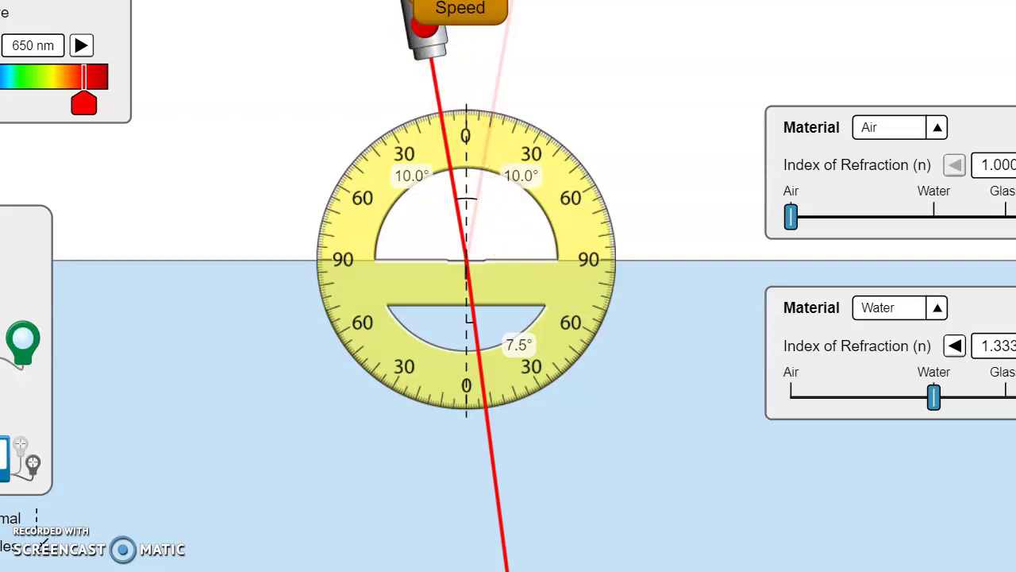
Rotate the laser counter-clockwise to 20.0° incidence, giving 14.8° refraction in water
drag(427, 39, 389, 45)
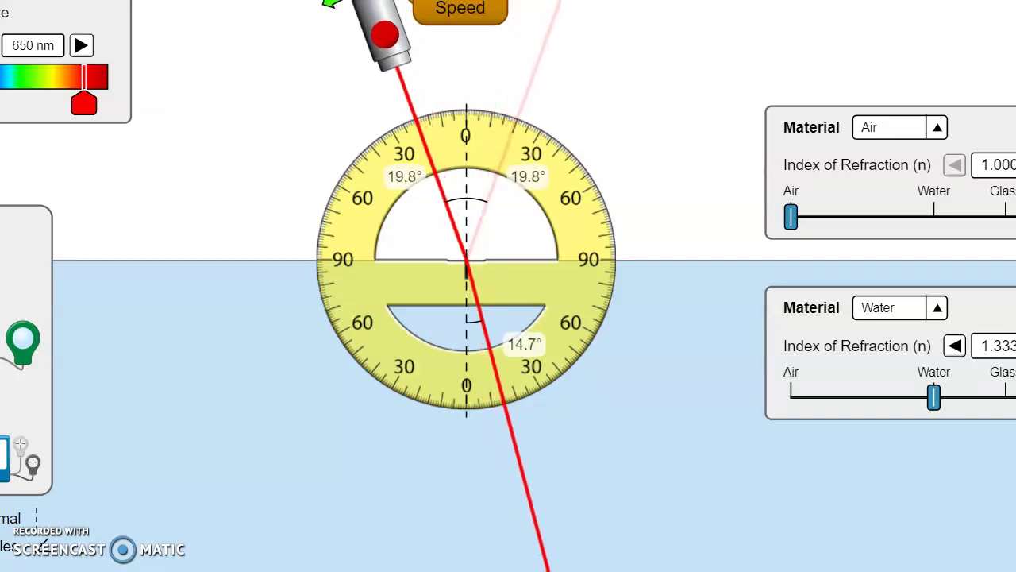
drag(389, 46, 388, 45)
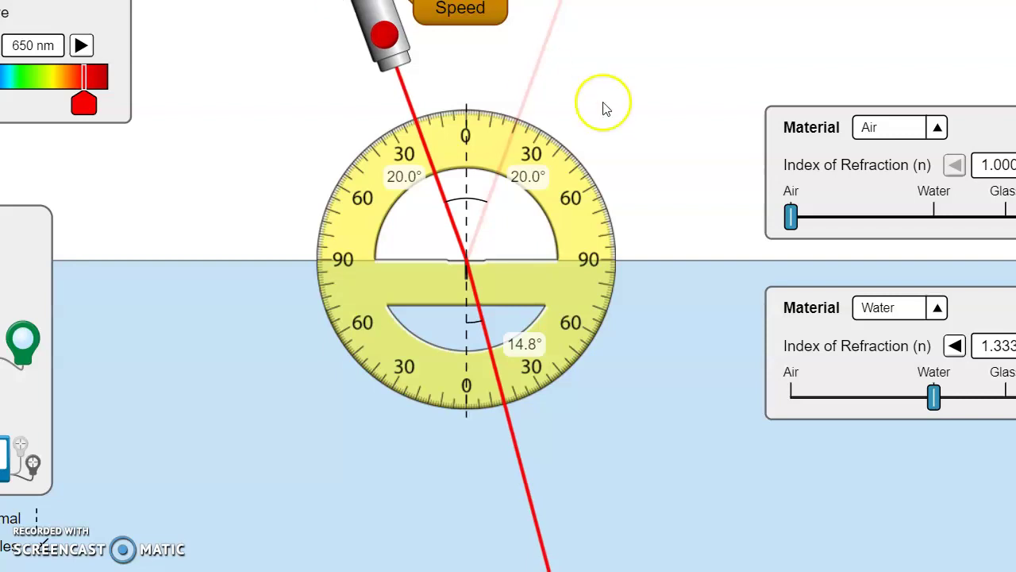